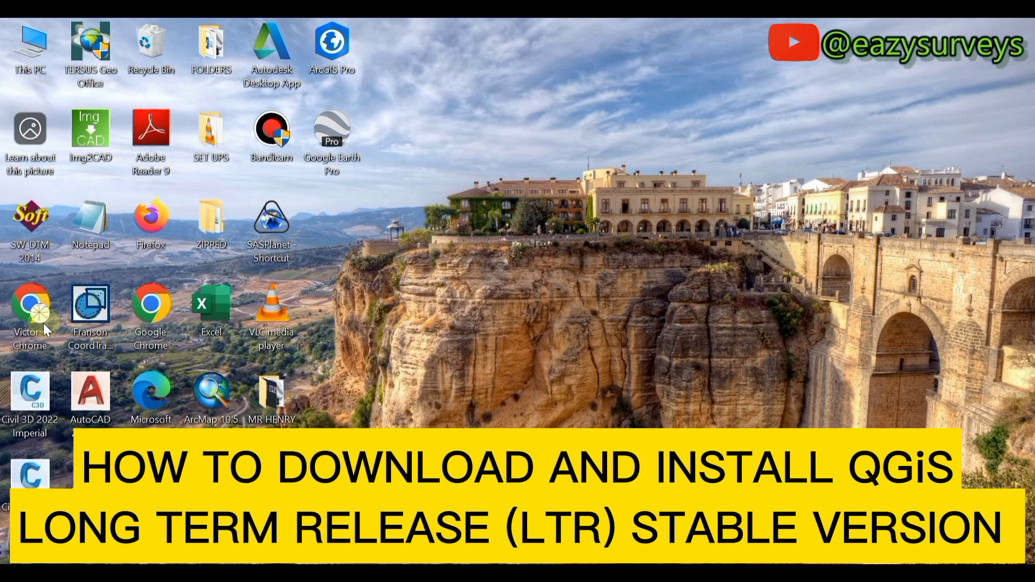
Launch Chrome, open qgis.org/download, and skip the donation prompt to reach the downloads.
double_click(37, 306)
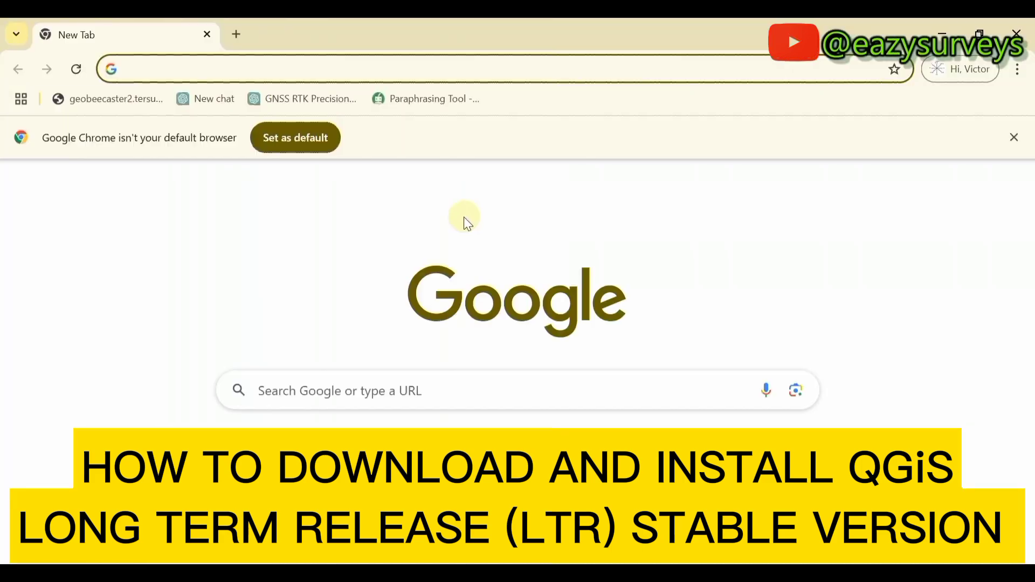
click(135, 71)
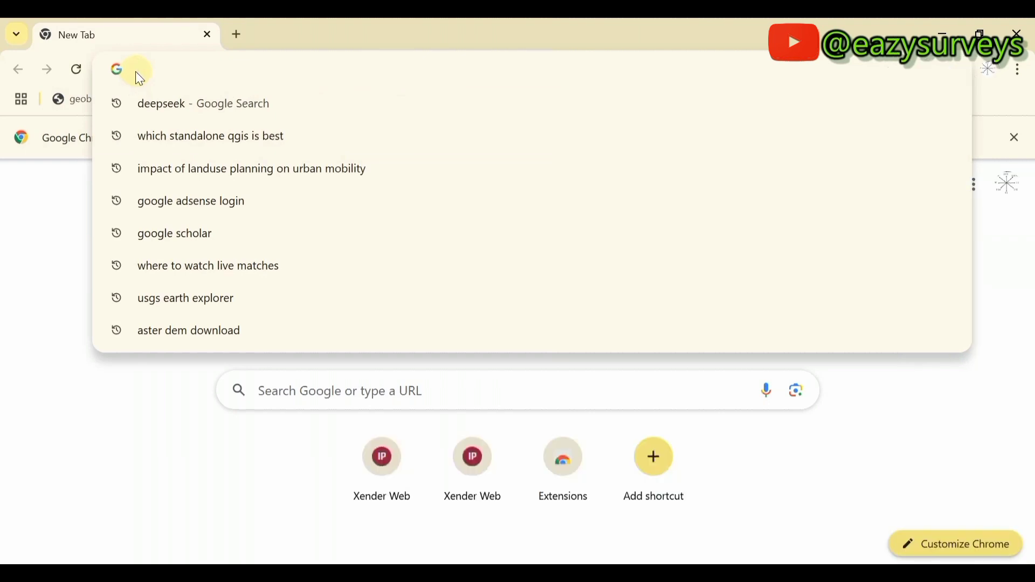
text(qgis.org/download)
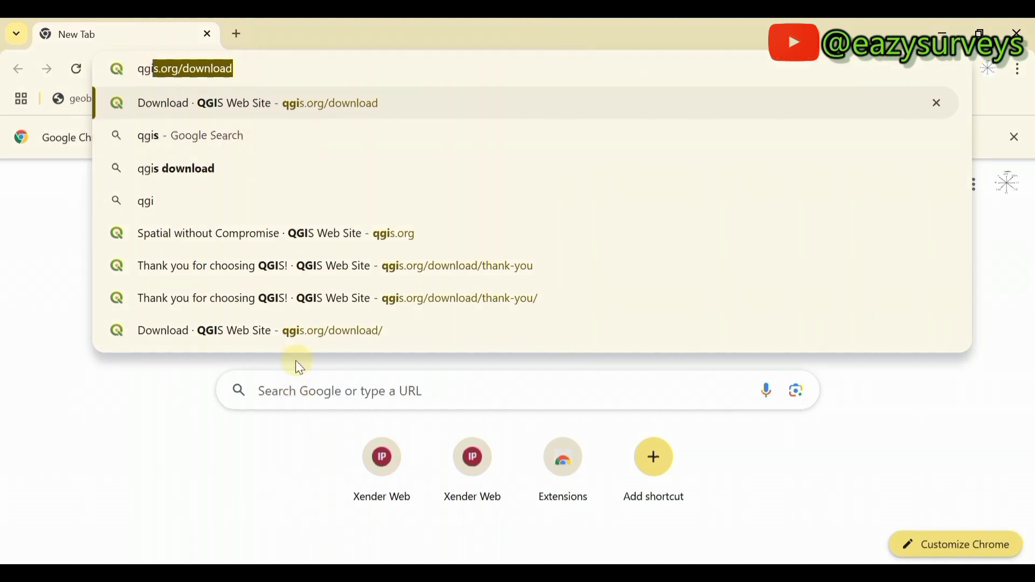
click(295, 332)
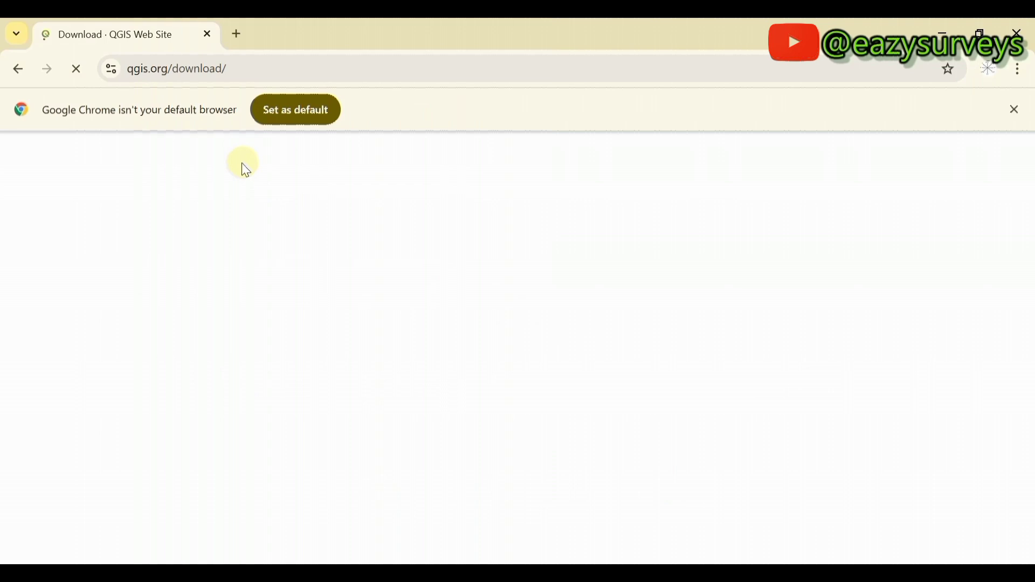
scroll(485, 367, down, 1)
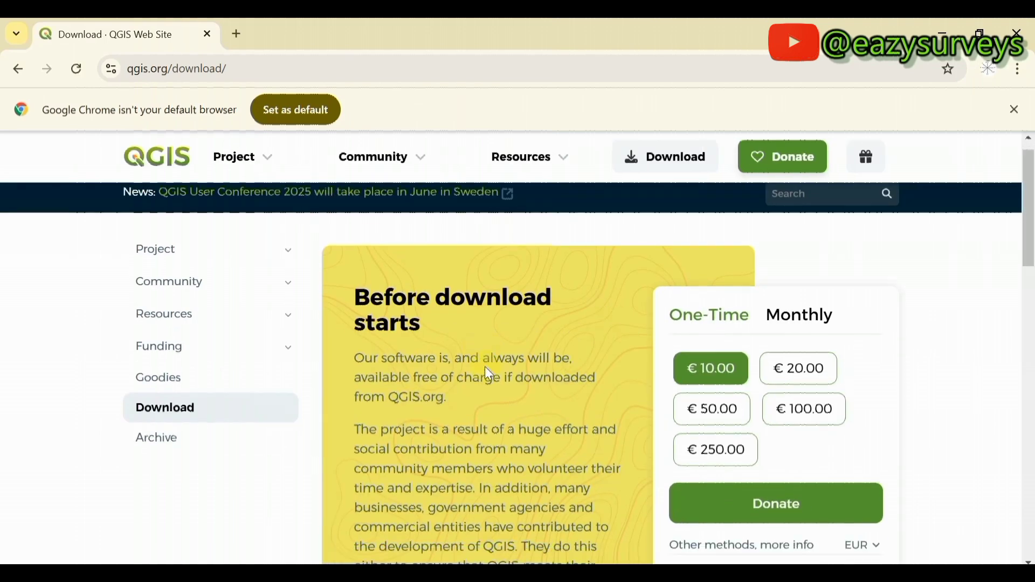
scroll(485, 367, down, 1)
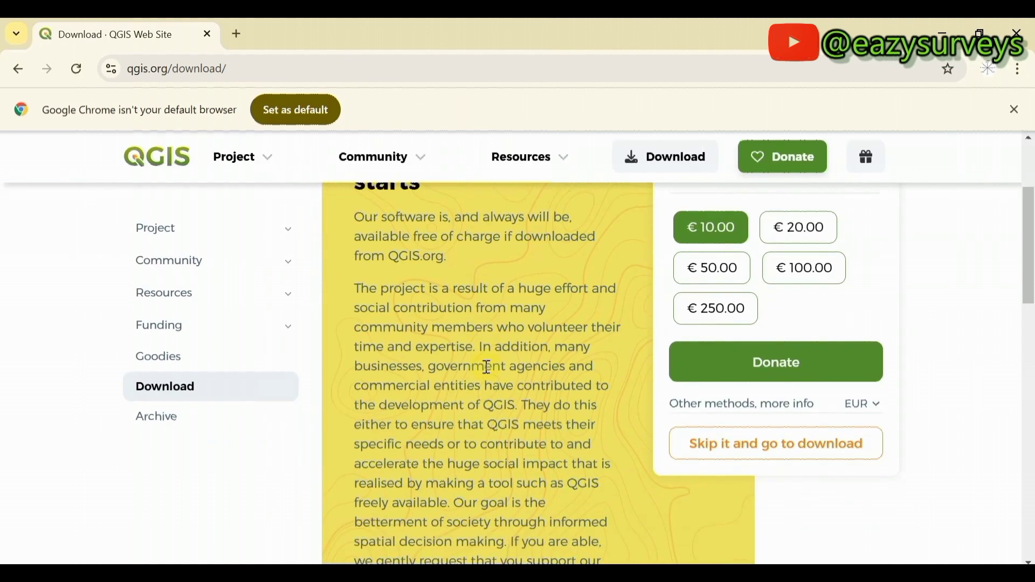
click(788, 445)
scroll(564, 364, down, 1)
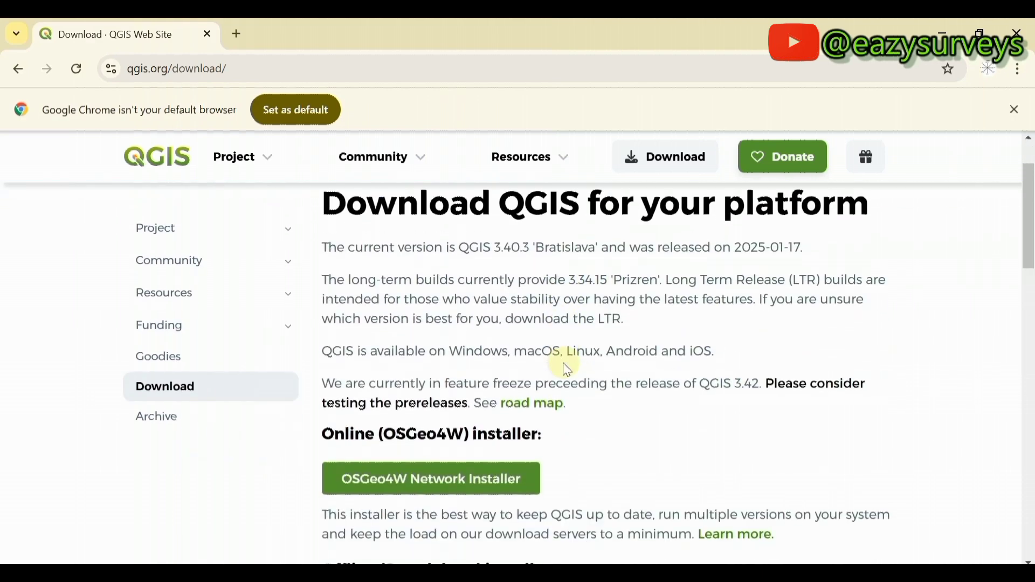
scroll(564, 364, down, 1)
scroll(563, 368, down, 1)
scroll(563, 369, up, 2)
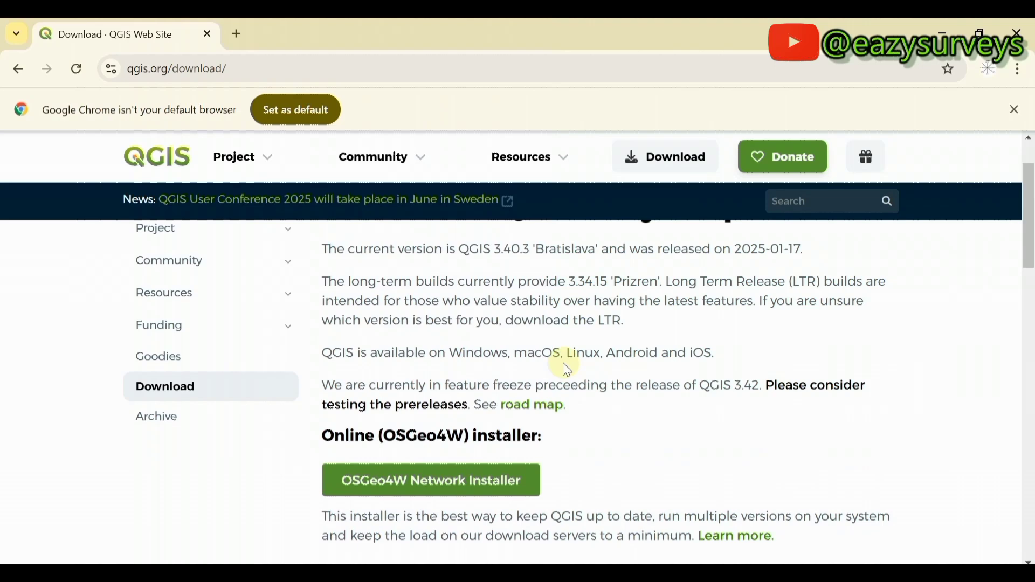
scroll(468, 342, down, 1)
scroll(469, 348, down, 1)
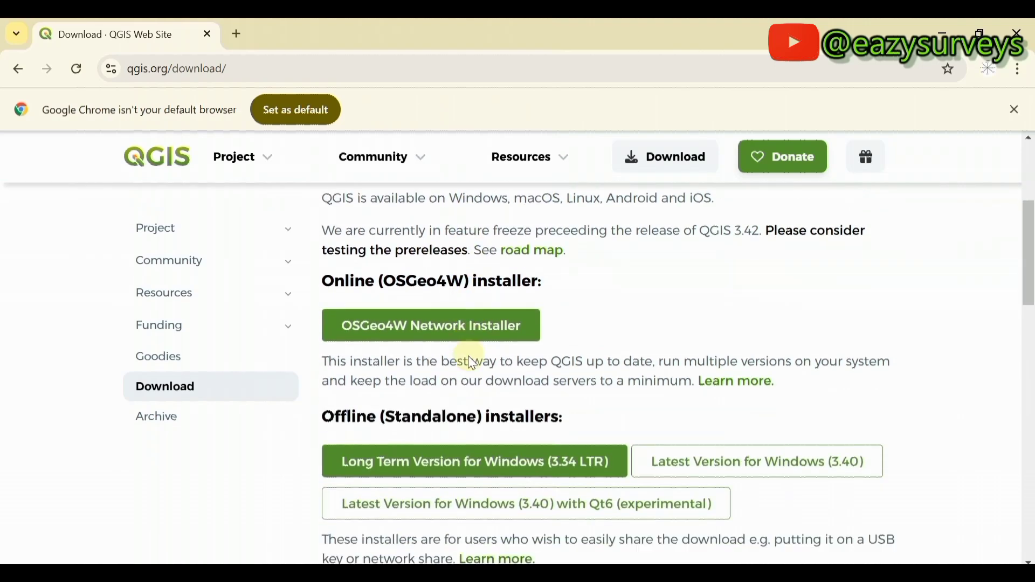
scroll(470, 357, down, 1)
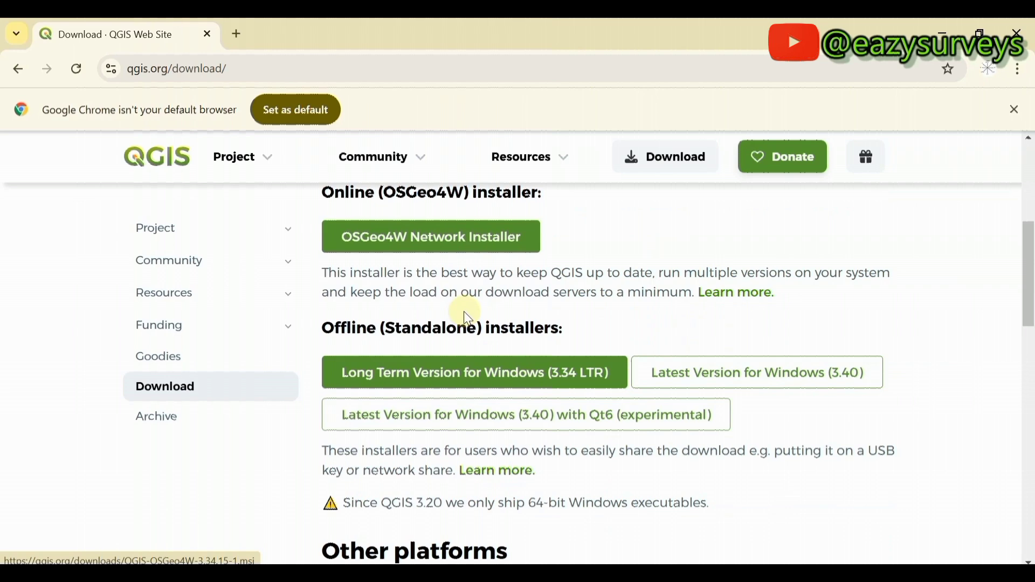
scroll(463, 308, up, 2)
scroll(458, 331, up, 2)
scroll(453, 351, down, 2)
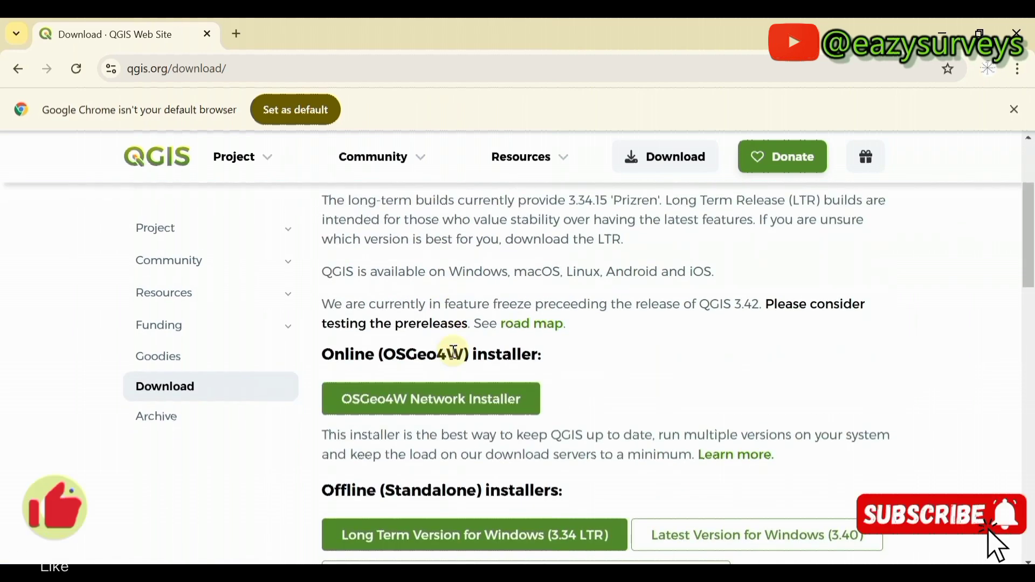
scroll(480, 320, down, 1)
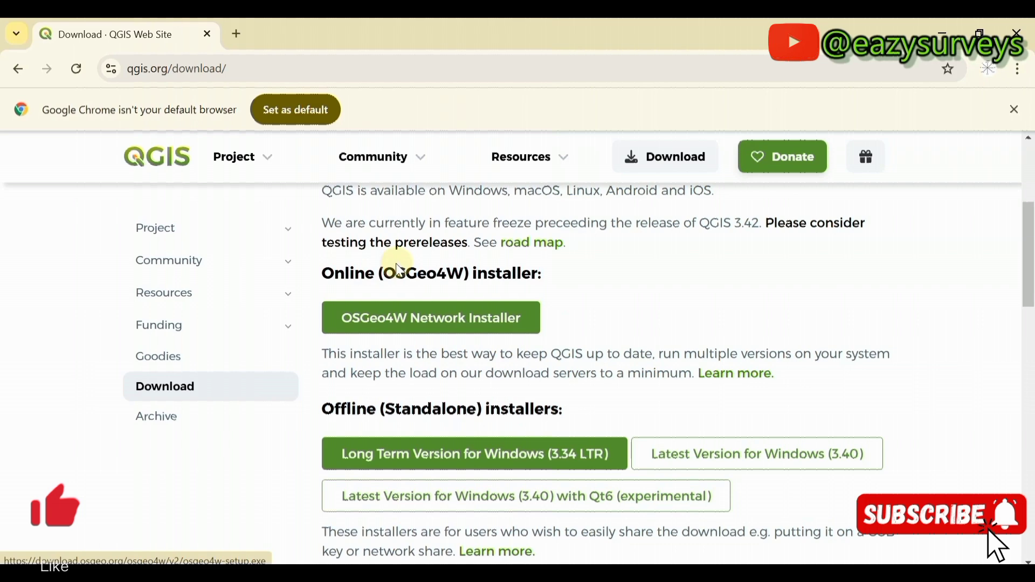
scroll(516, 372, up, 3)
scroll(442, 335, down, 1)
click(371, 325)
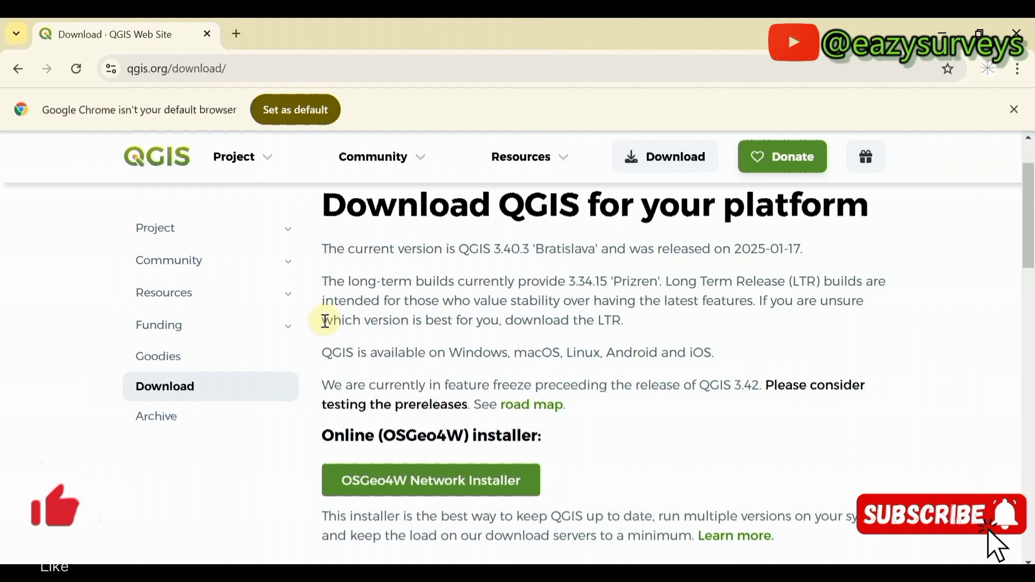
drag(322, 320, 642, 323)
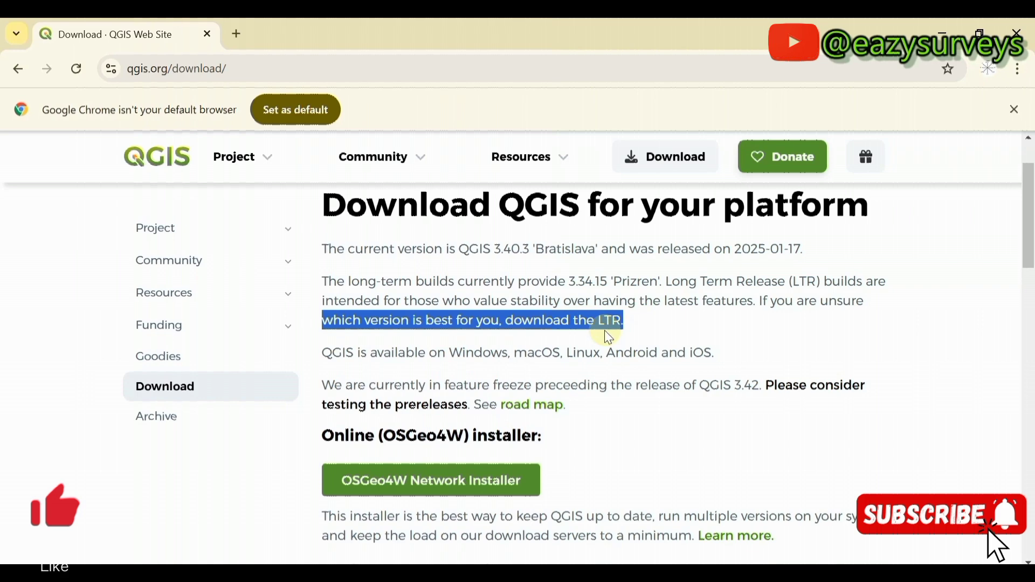
scroll(607, 321, down, 1)
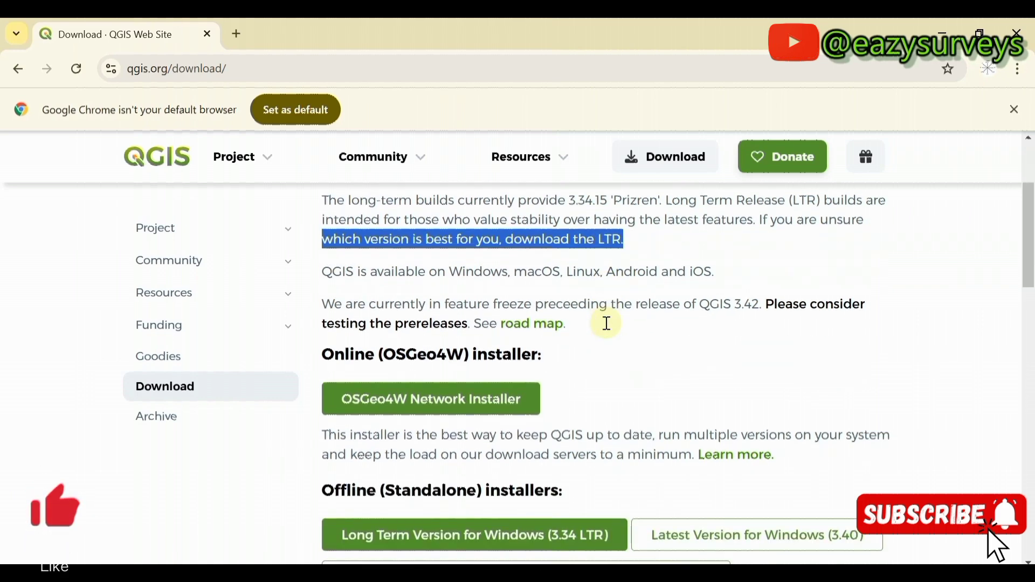
scroll(606, 322, down, 1)
scroll(518, 357, down, 1)
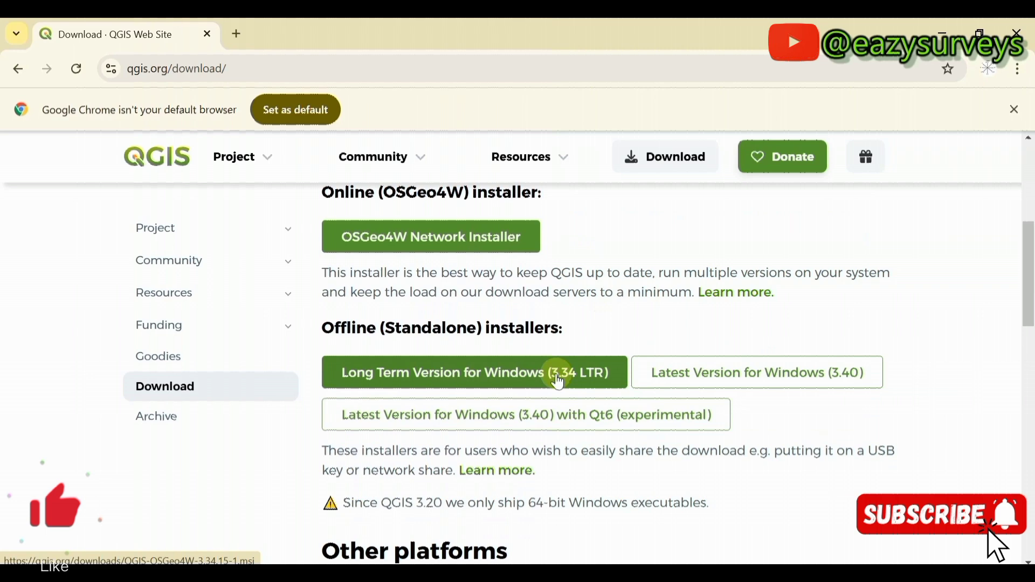
scroll(557, 380, up, 1)
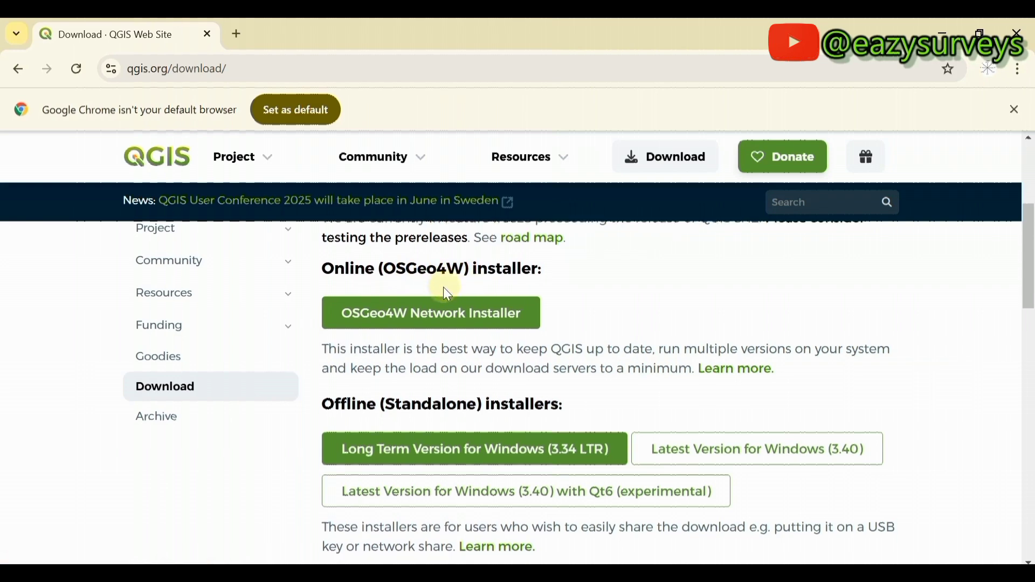
scroll(444, 339, down, 1)
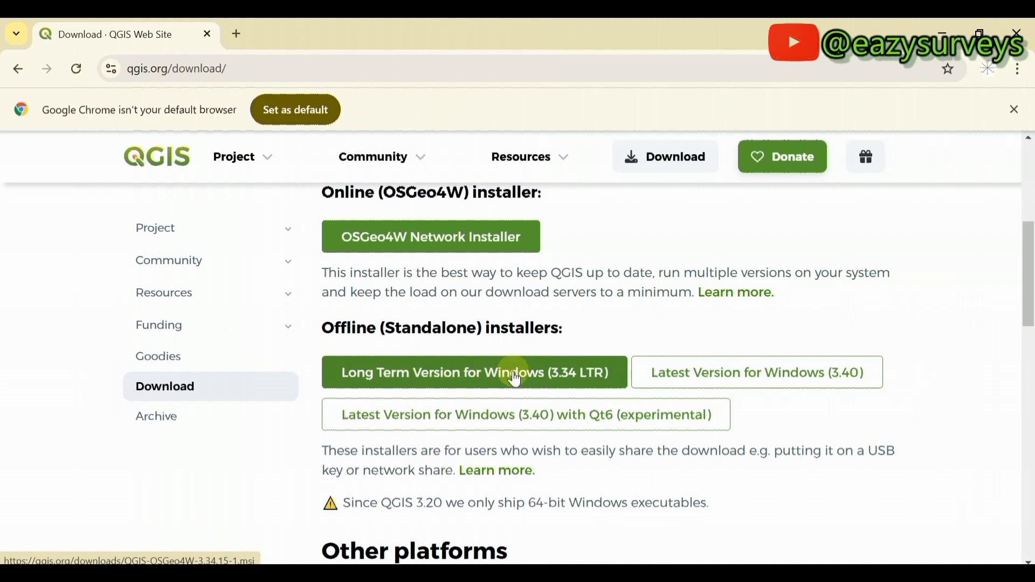
scroll(513, 376, down, 2)
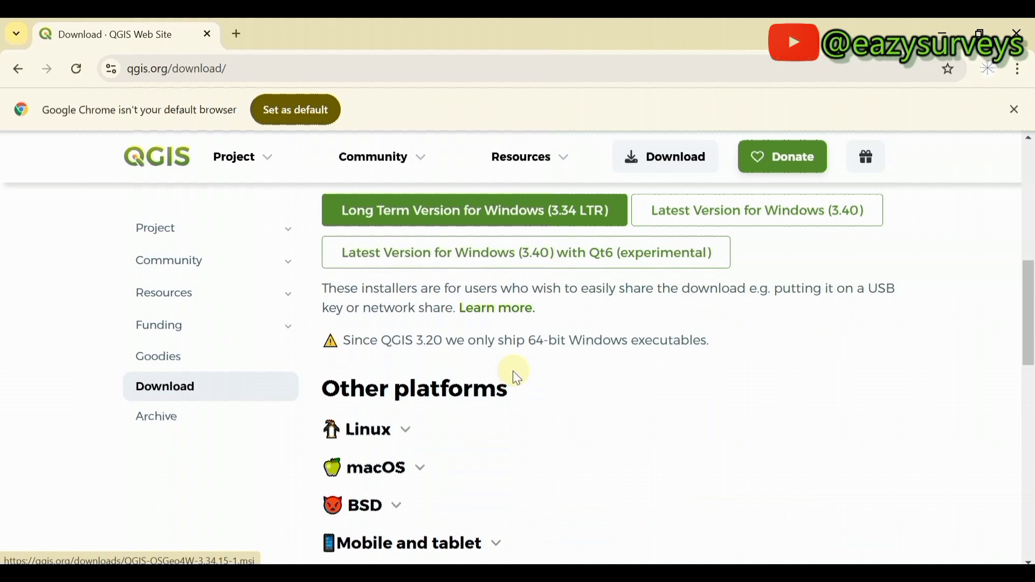
scroll(485, 370, down, 1)
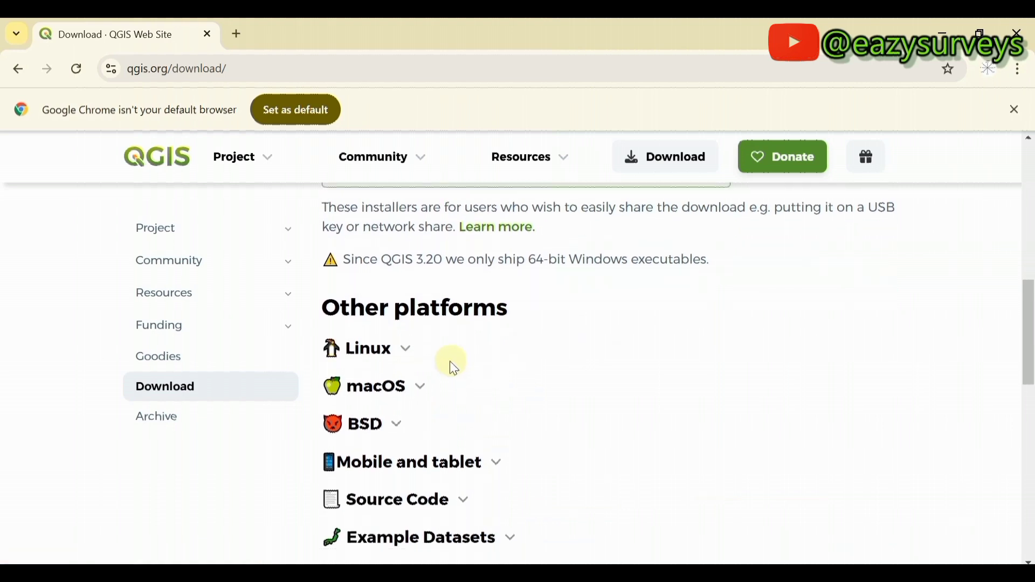
Expand and collapse the macOS and Mobile and tablet download sections on the QGIS site.
click(421, 390)
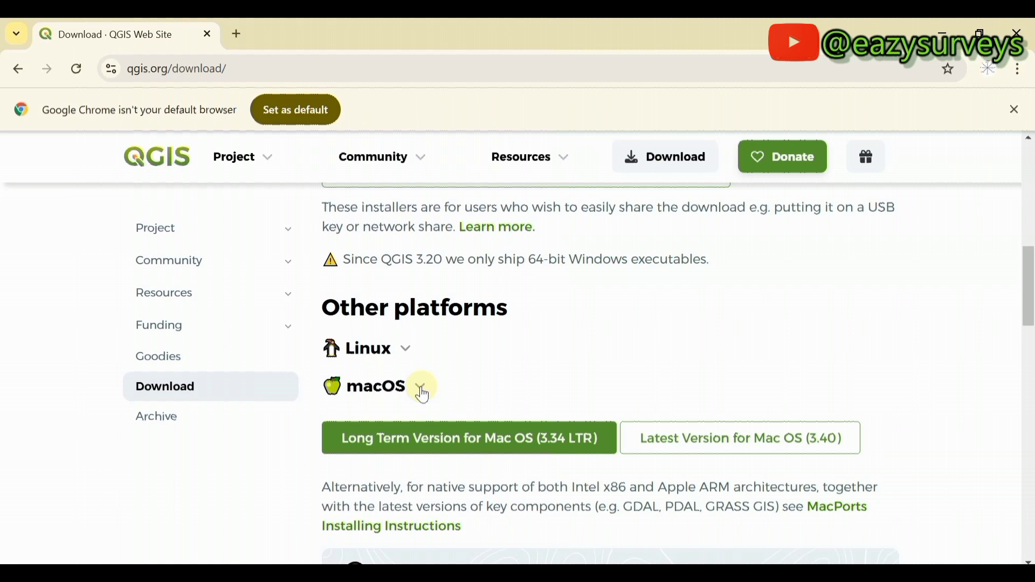
scroll(421, 391, down, 1)
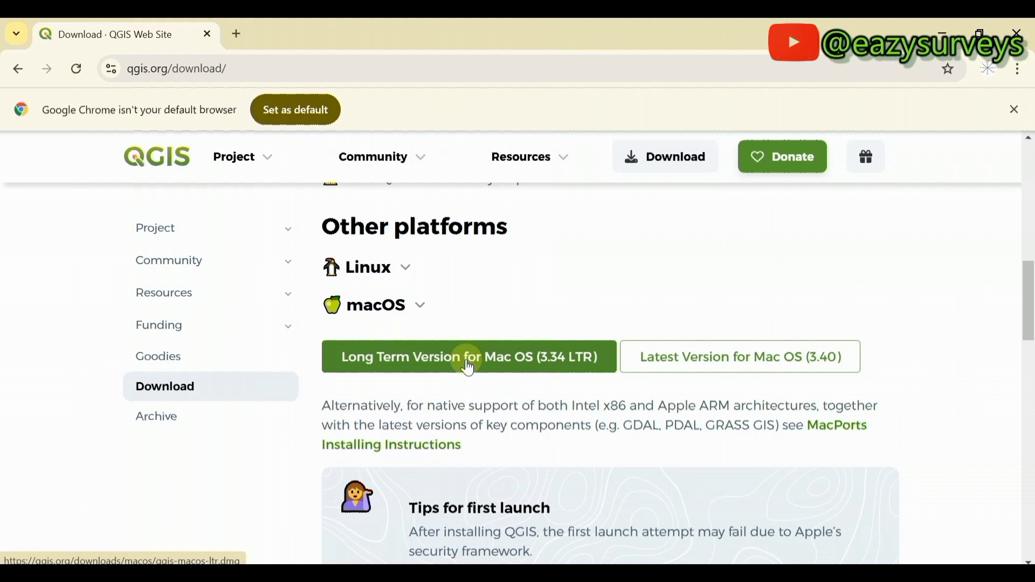
click(424, 304)
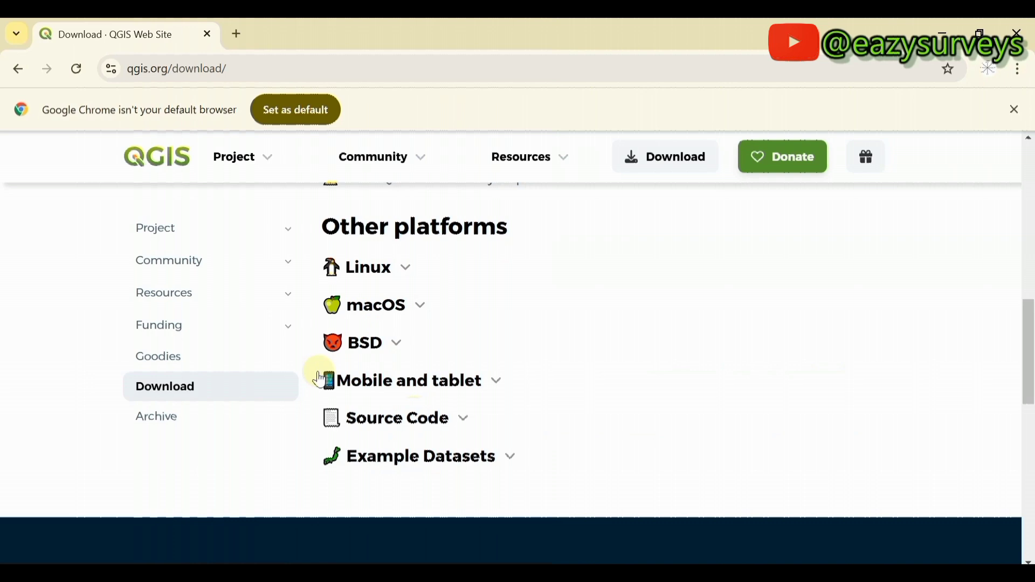
click(494, 388)
scroll(491, 413, down, 1)
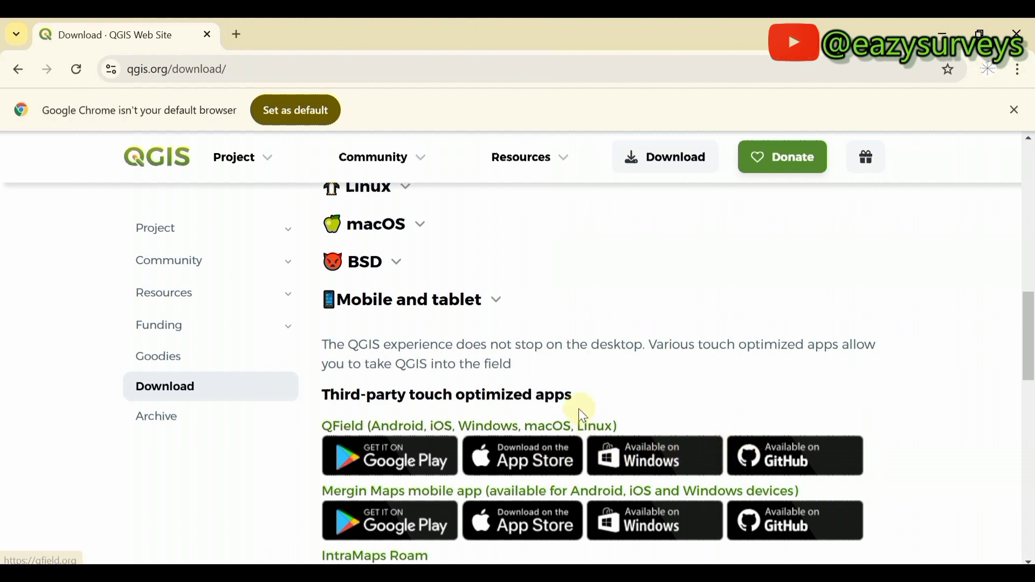
click(498, 301)
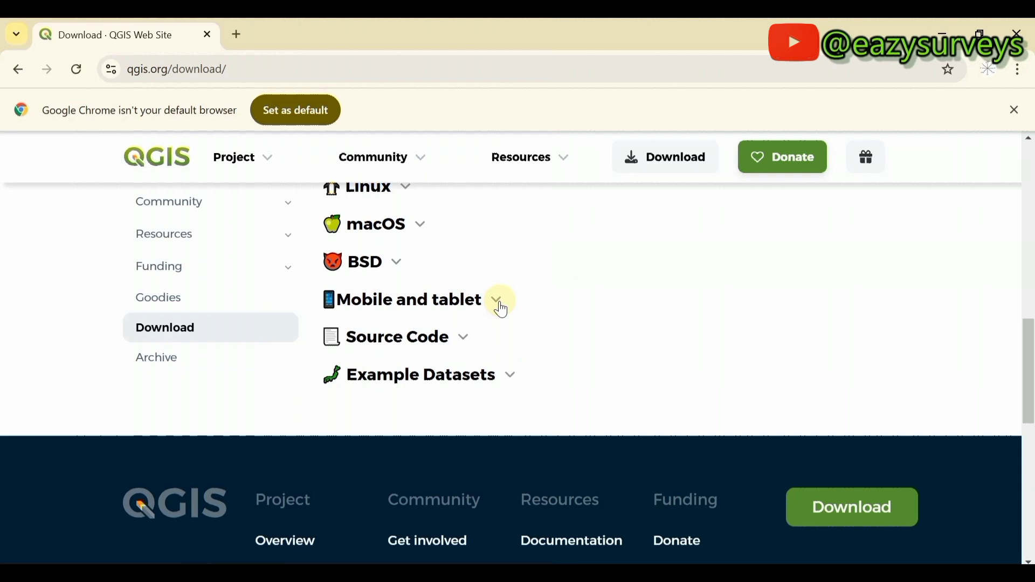
scroll(491, 317, up, 2)
scroll(486, 331, up, 3)
scroll(485, 346, up, 2)
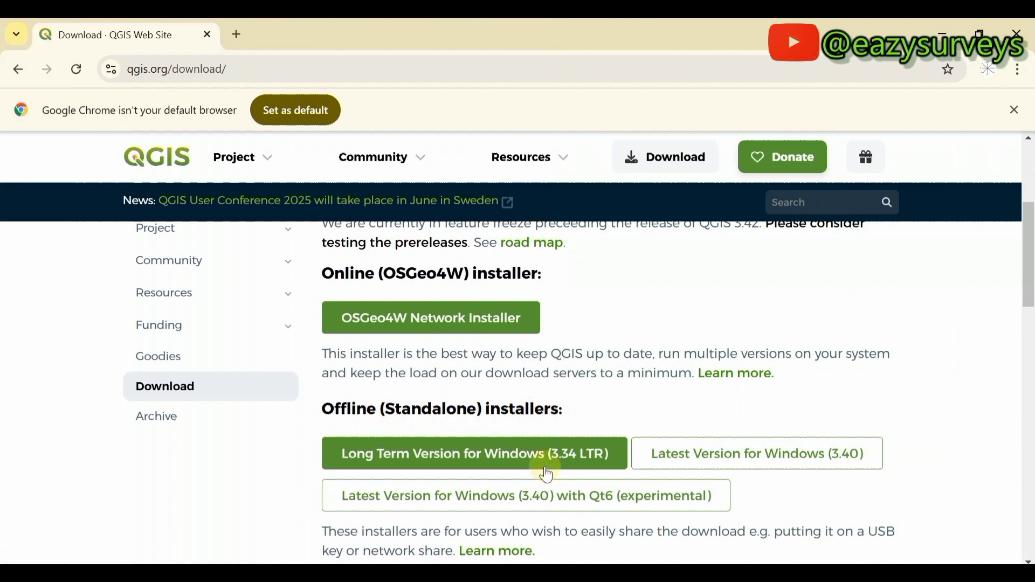
Download the Long Term Version for Windows (3.34 LTR) installer and open Chrome's download history.
click(503, 455)
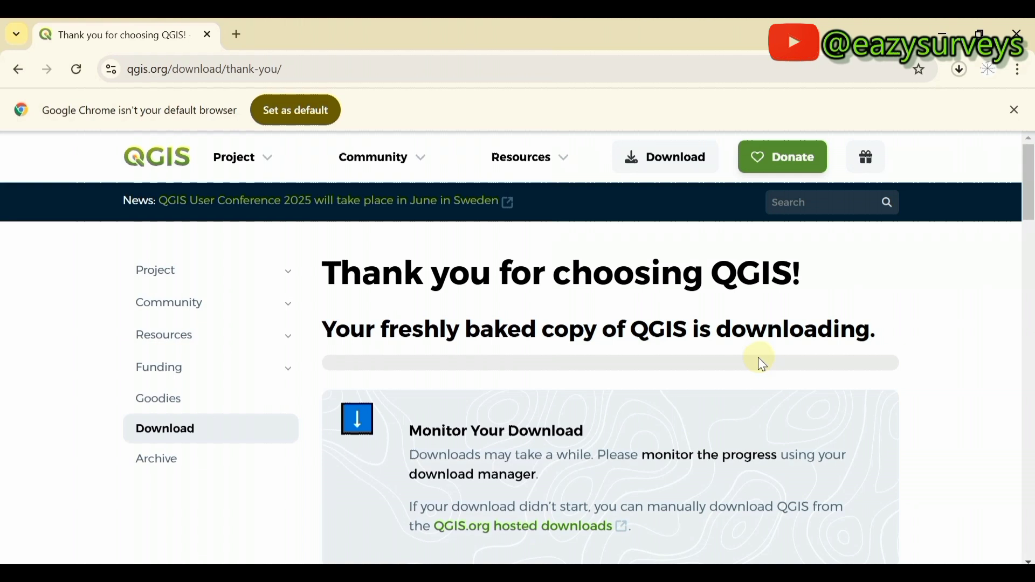
click(1017, 69)
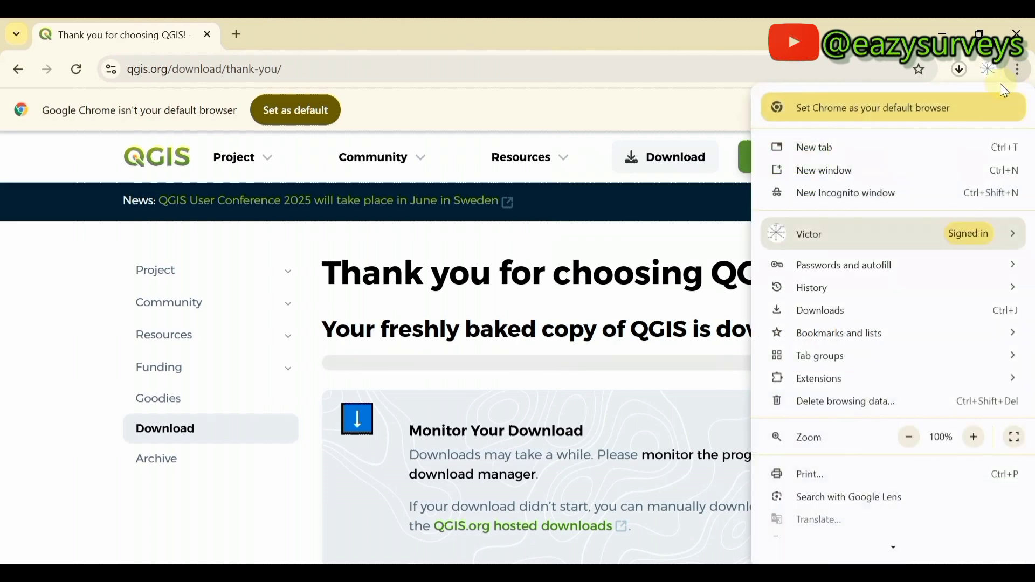
click(831, 309)
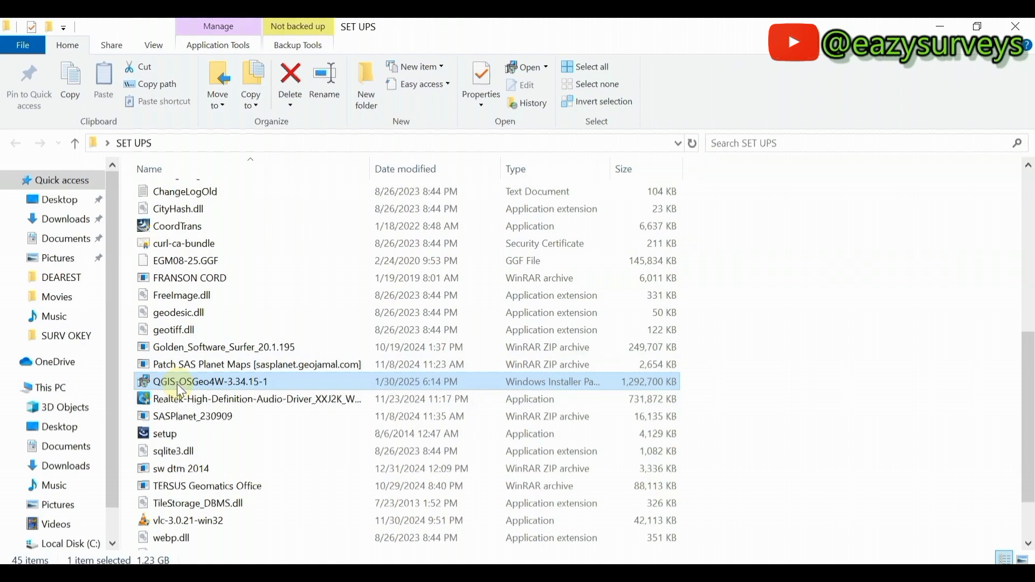
Install QGIS-OSGeo4W 3.34.15 from the .msi, accepting the license and keeping default folder and shortcuts.
right_click(177, 385)
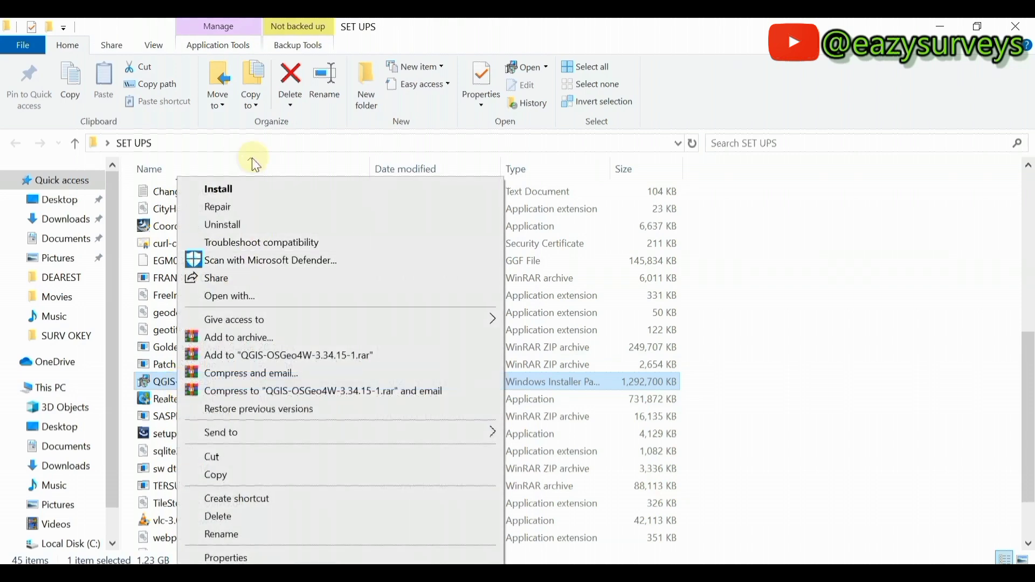
click(234, 187)
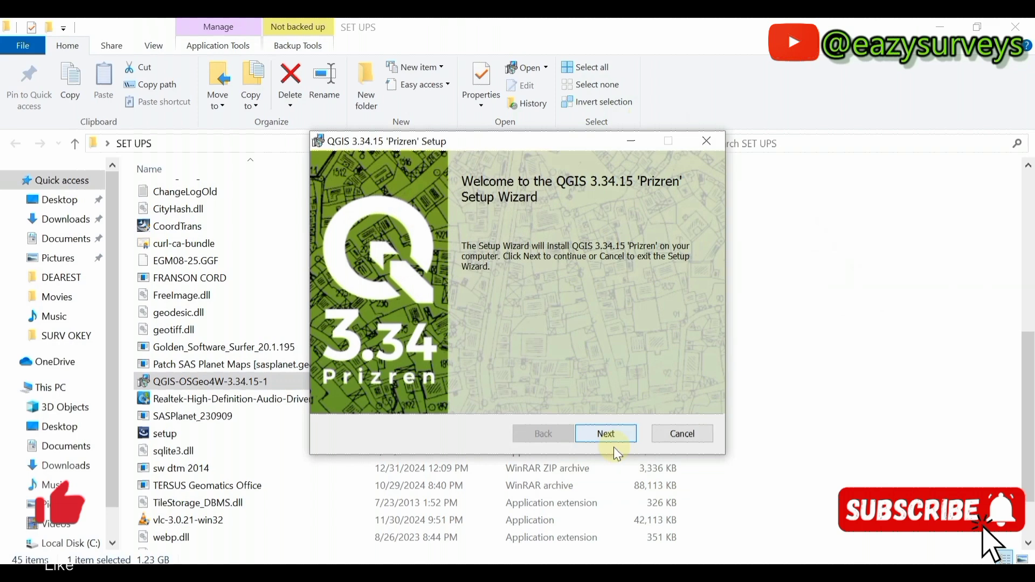
click(612, 438)
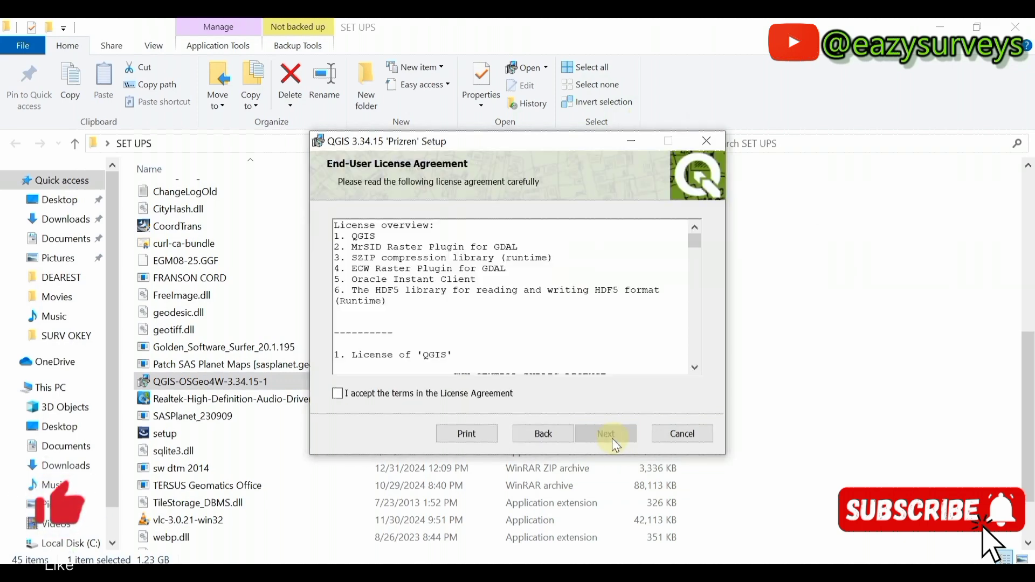
click(338, 395)
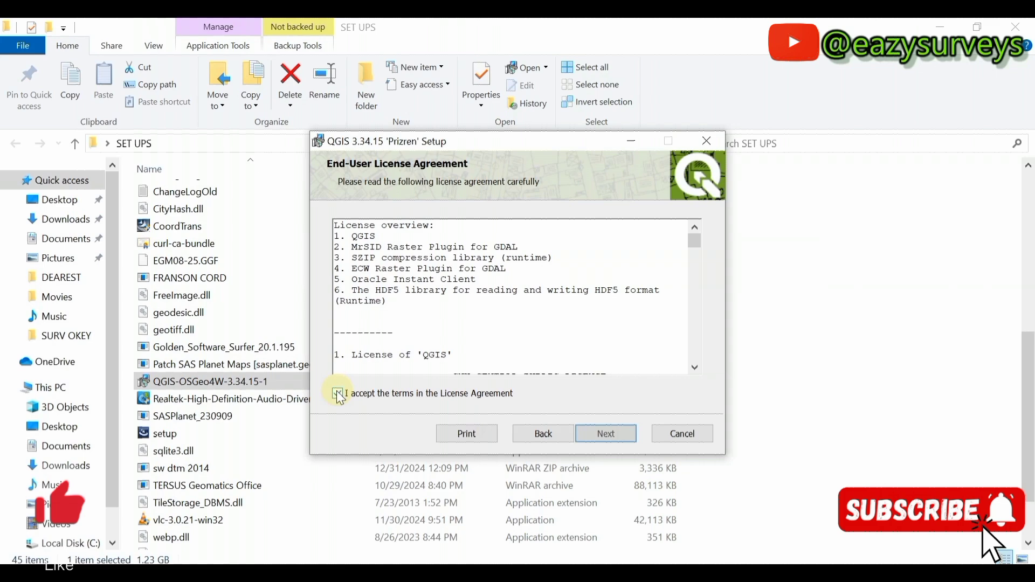
click(605, 437)
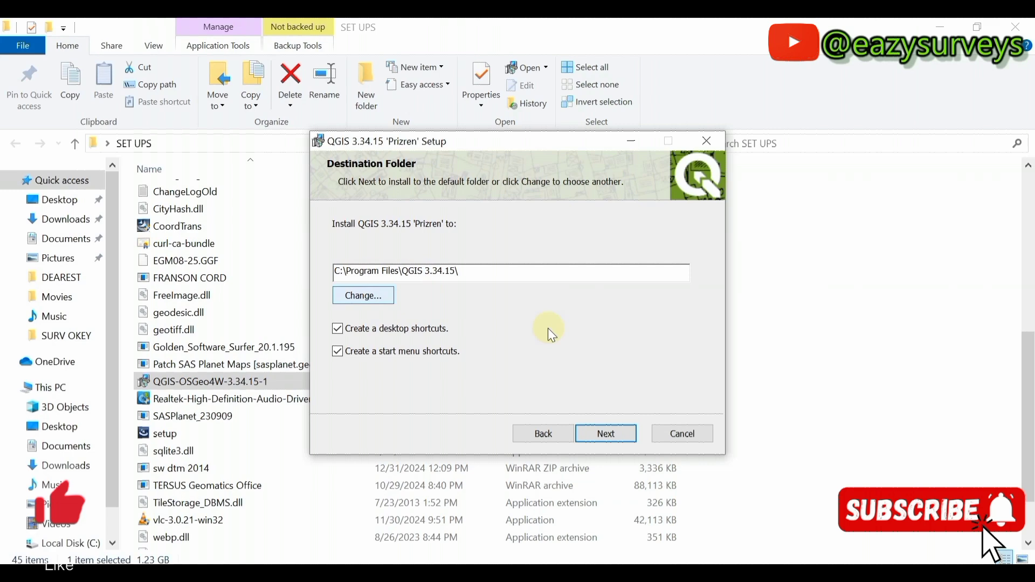
click(602, 434)
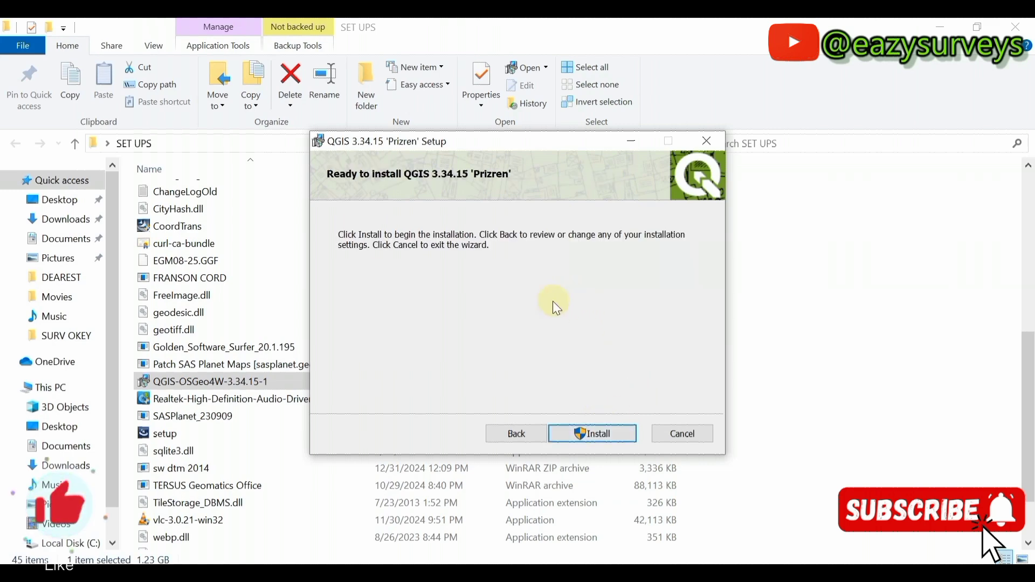
click(595, 434)
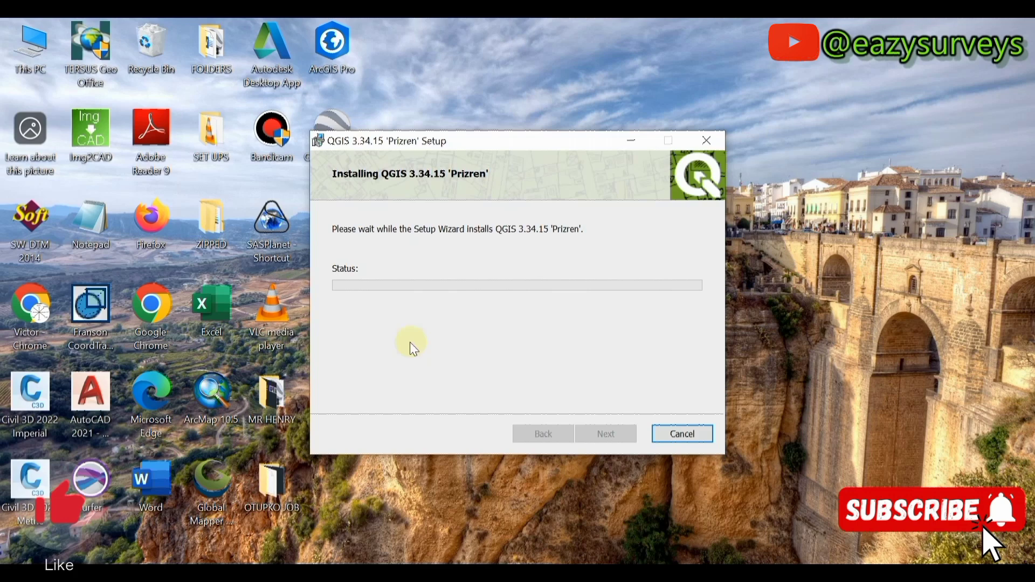
Move the QGIS 3.34.15 setup dialog aside, then close it with Finish when installation completes.
drag(510, 142, 572, 88)
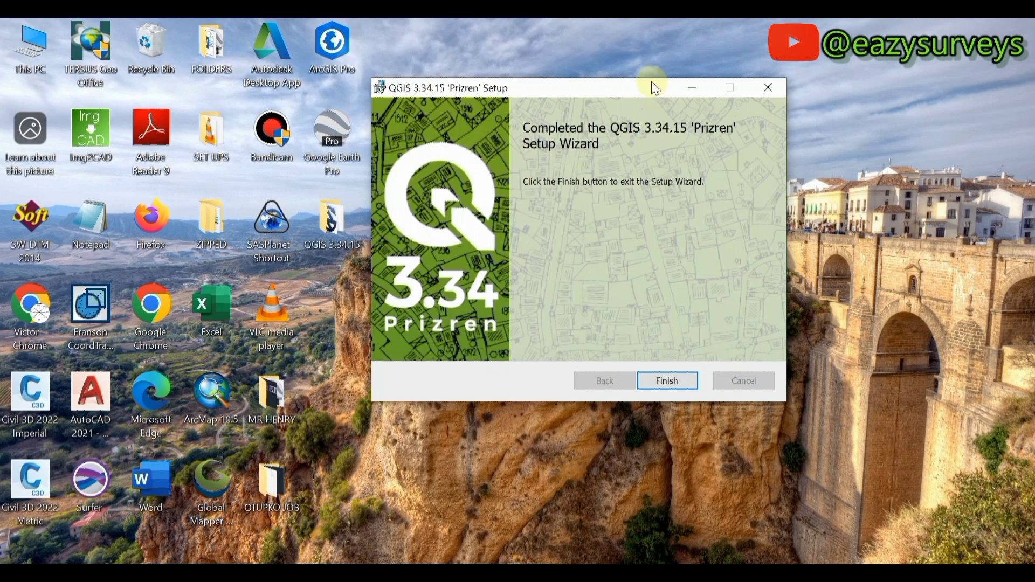
click(663, 381)
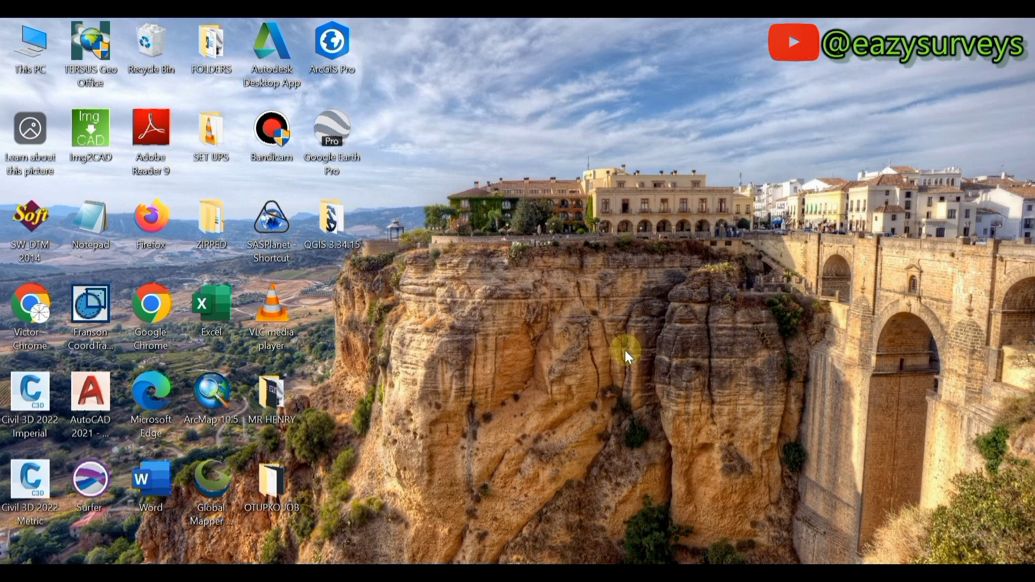
Send QGIS Desktop 3.34.15 from the QGIS 3.34.15 folder to the desktop, then close the folder.
double_click(335, 223)
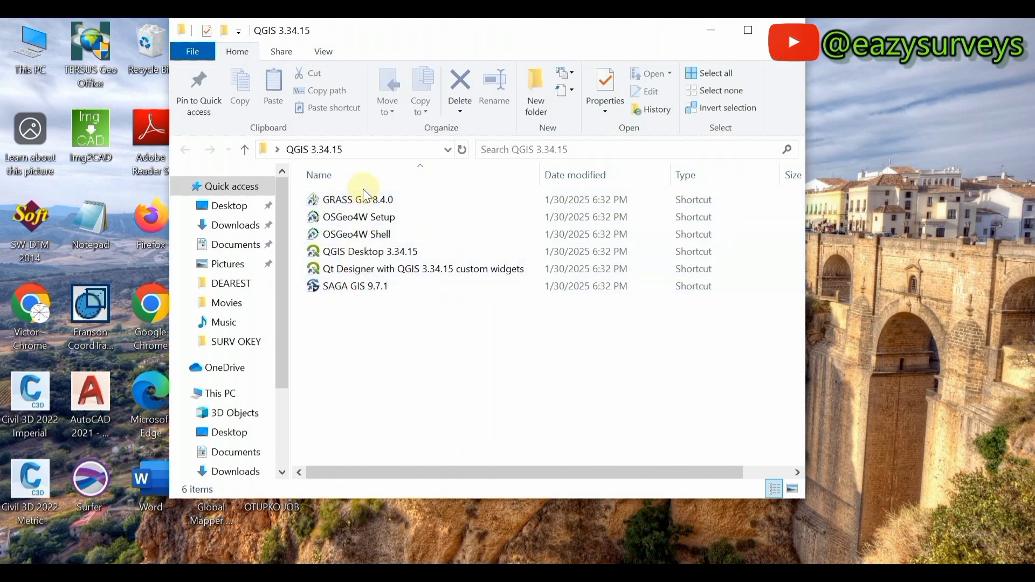
click(335, 256)
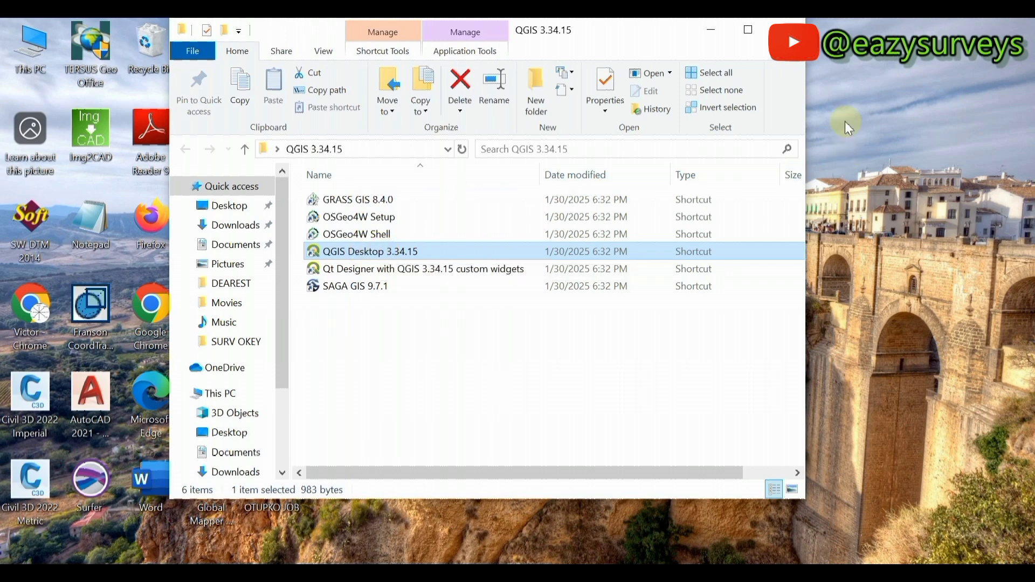
right_click(354, 254)
mouse_move(397, 432)
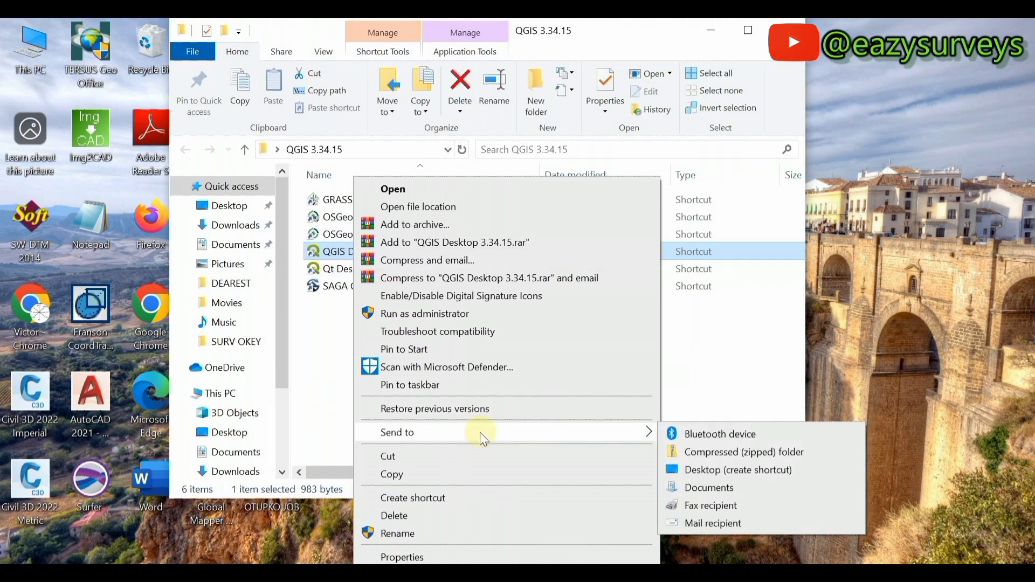
click(695, 474)
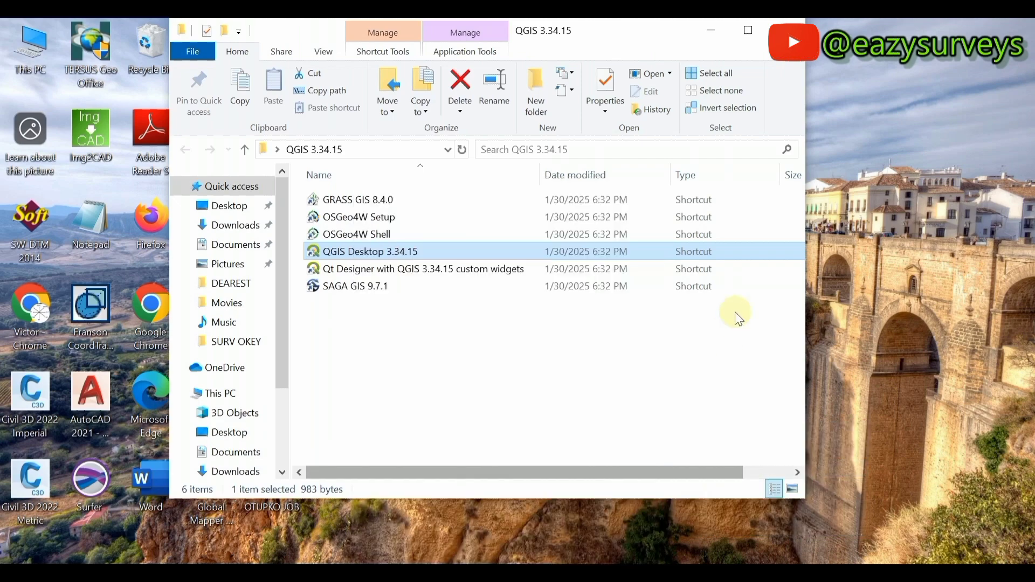
click(784, 30)
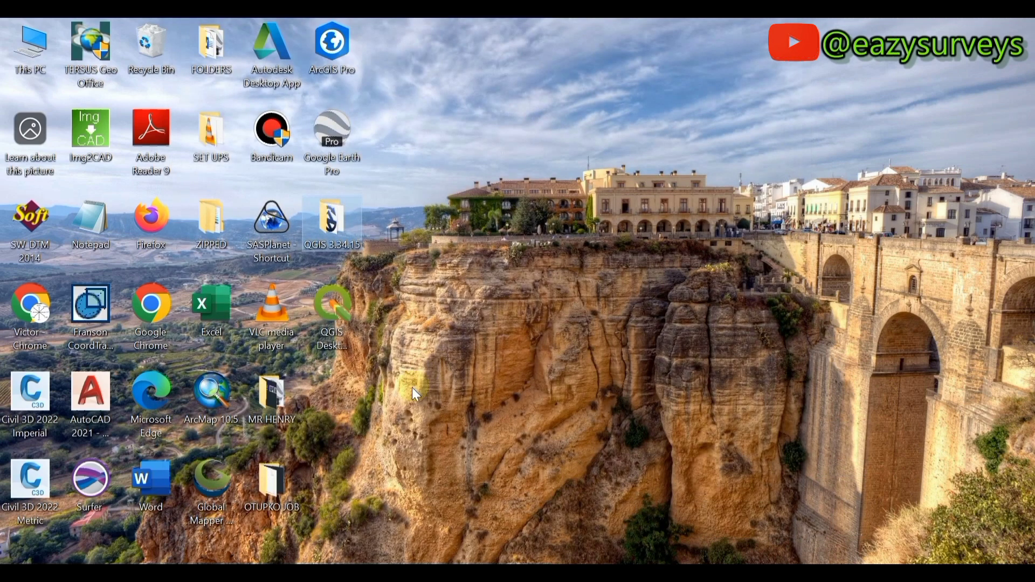
Select the QGIS Desktop 3.34.15 shortcut on the Windows desktop.
click(334, 300)
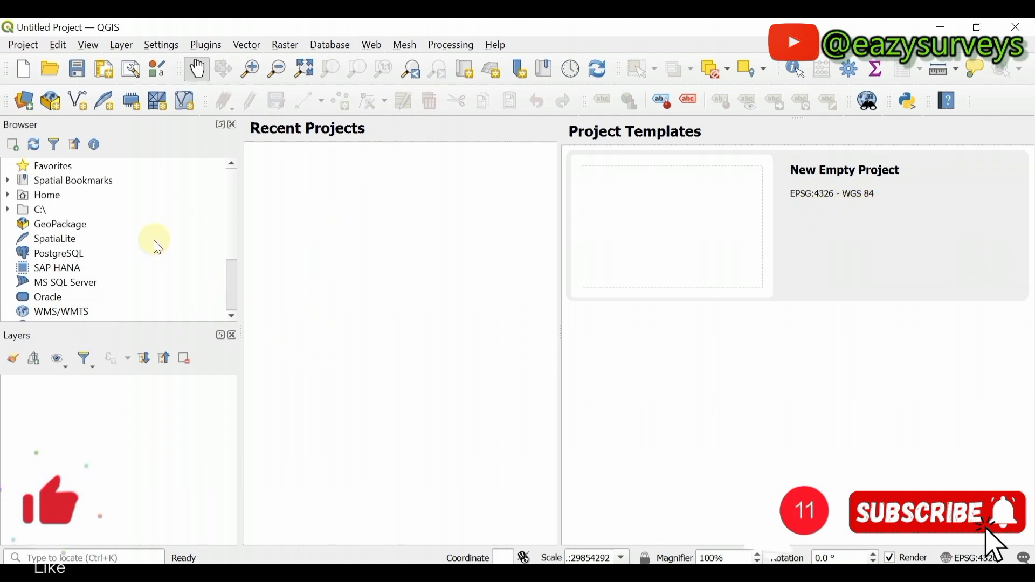
Choose New from the QGIS Project menu to get a blank, untitled map canvas.
click(23, 44)
click(382, 254)
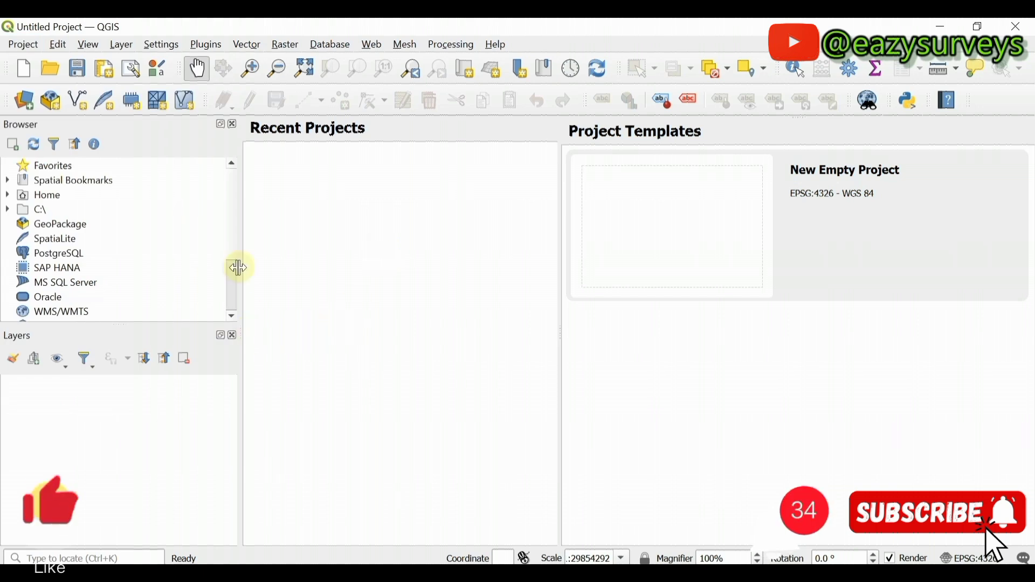
mouse_move(232, 272)
mouse_down()
mouse_move(234, 203)
mouse_move(233, 278)
mouse_up()
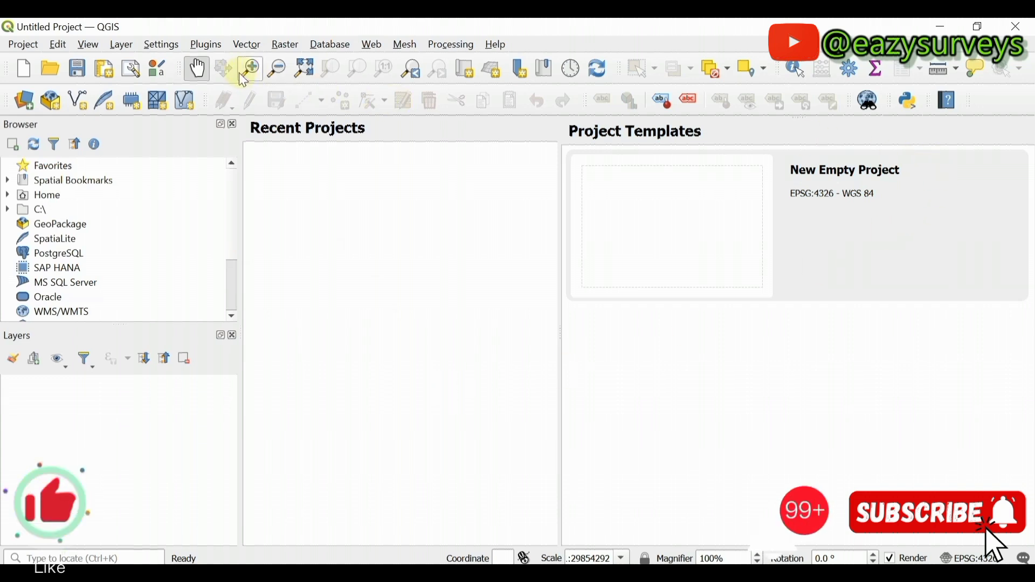
click(34, 47)
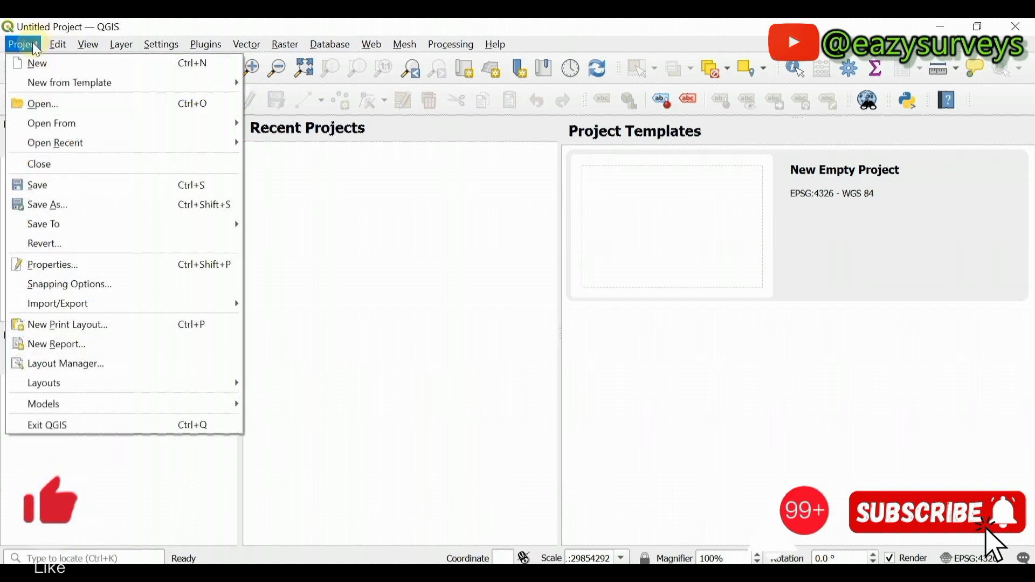
click(874, 236)
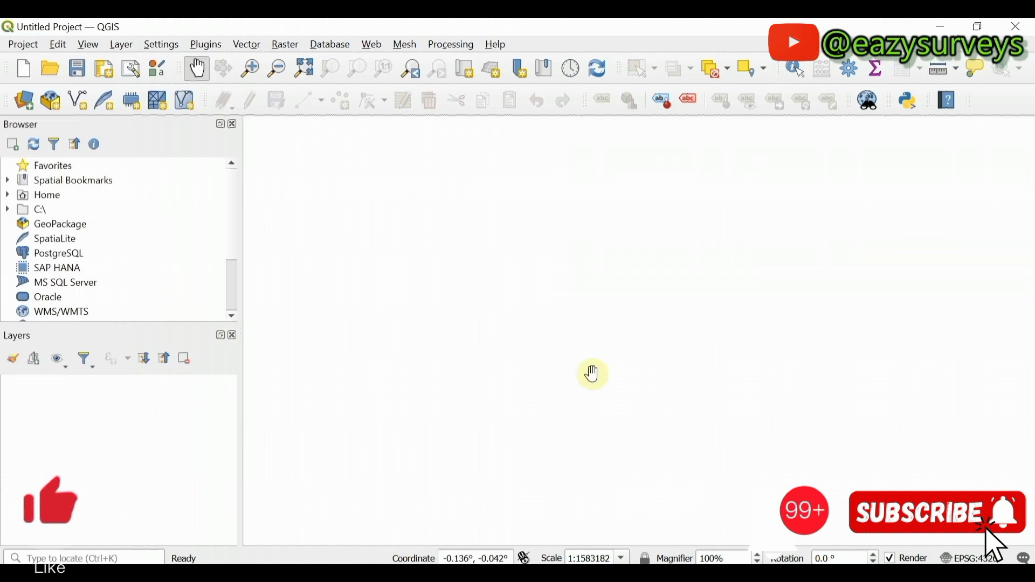